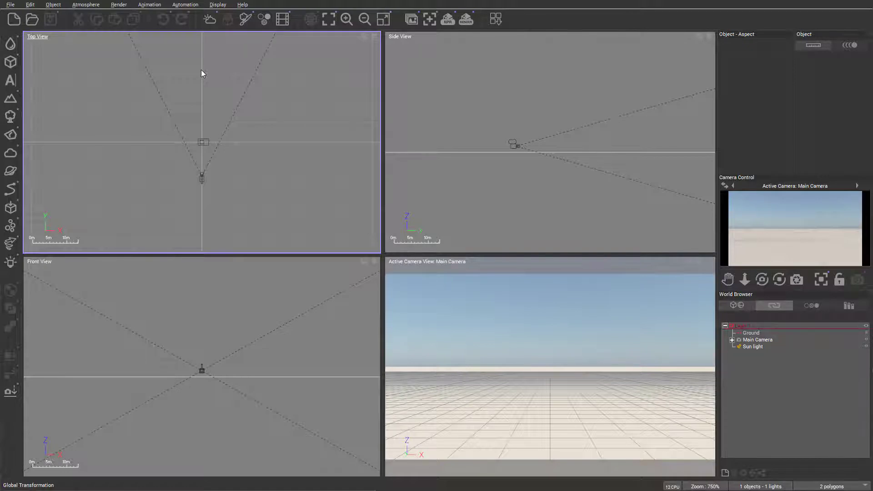
# - Add a plane primitive, enlarge and reposition it, then lower it to 49.2 cm above the ground
pyautogui.moveTo(15, 59)
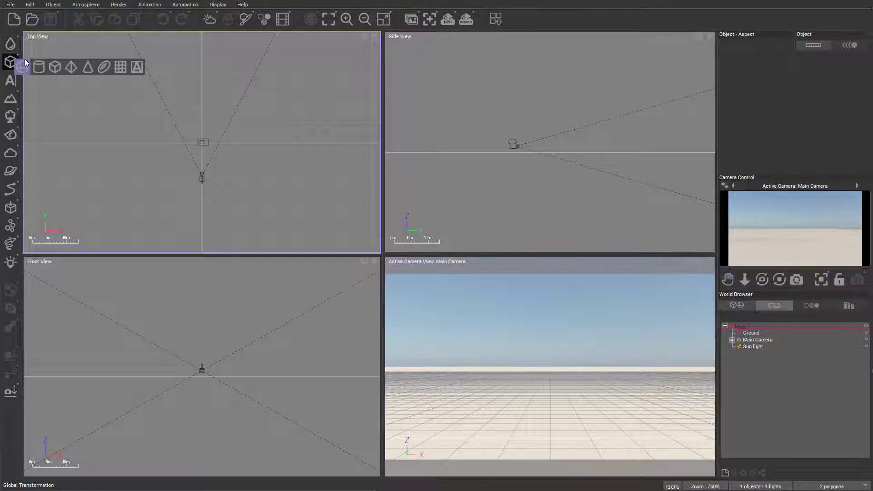
pyautogui.click(122, 68)
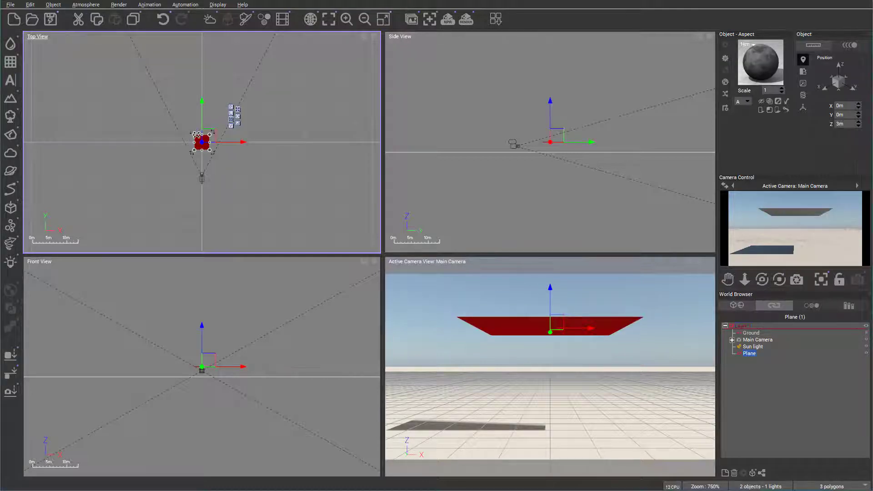
pyautogui.moveTo(196, 135); pyautogui.dragTo(219, 124)
pyautogui.scroll(2, 598, 152)
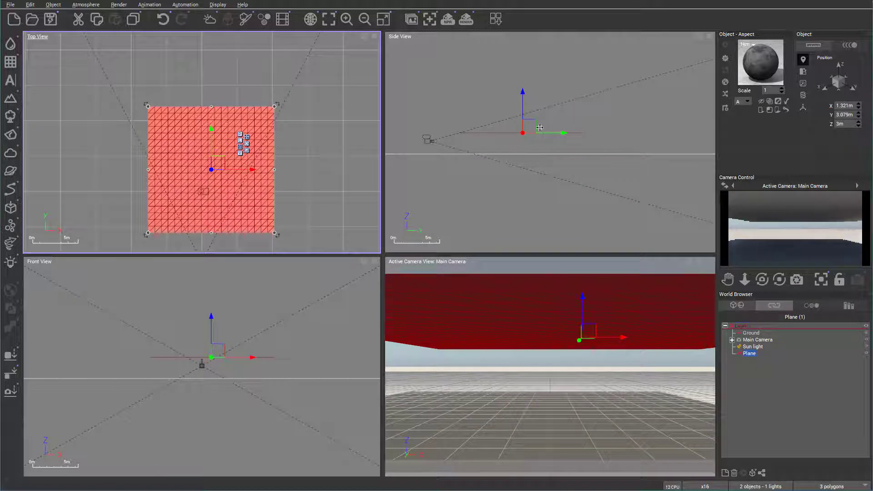
pyautogui.moveTo(540, 127); pyautogui.dragTo(543, 145)
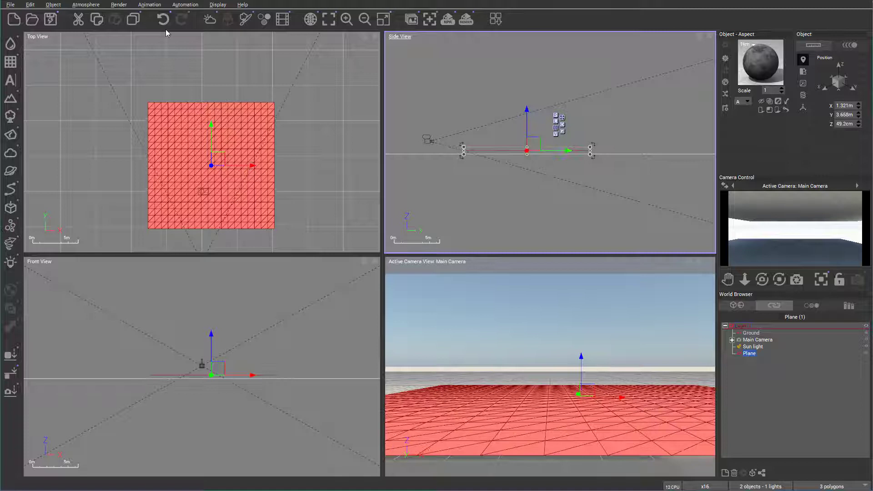
# - Review the Scatter/Replicate options without applying them, then move the plane to X -9.4 cm, Y 4.365 m
pyautogui.click(133, 19)
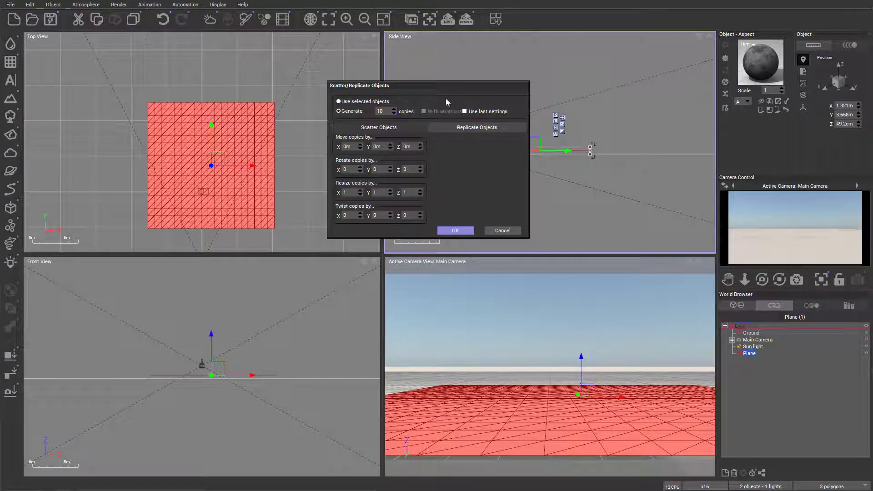
pyautogui.click(379, 128)
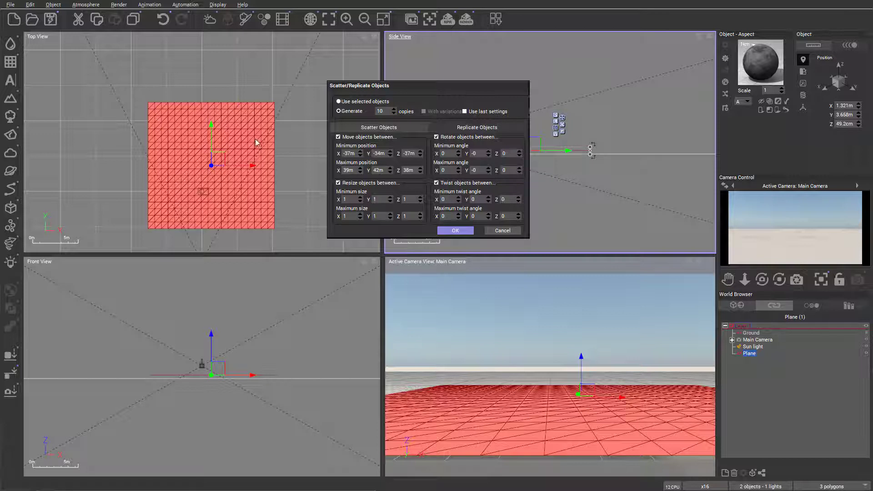
pyautogui.click(508, 230)
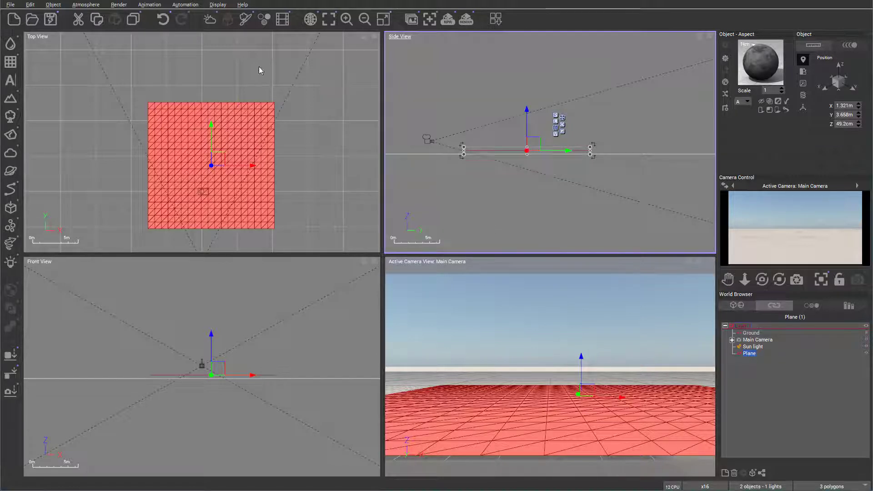
pyautogui.click(296, 124)
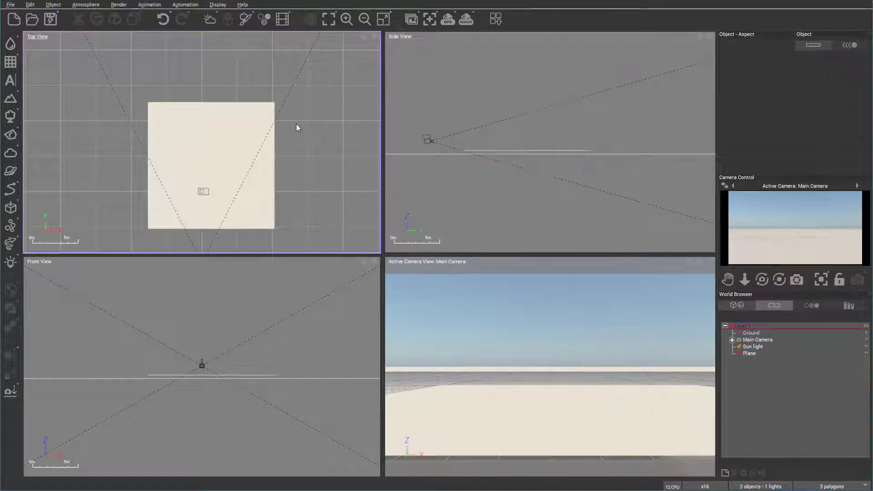
pyautogui.moveTo(206, 142); pyautogui.dragTo(195, 137)
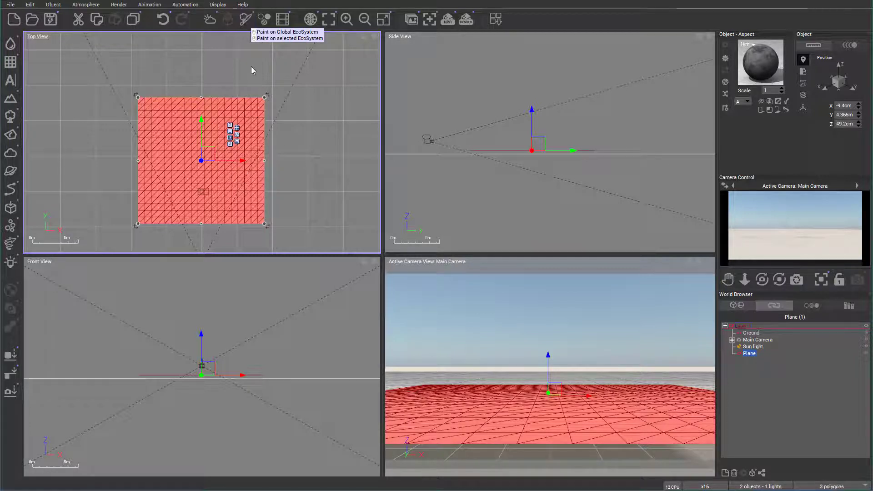
# - Open the EcoPainter and add Joshua Stone and Fir Tree to its EcoSystem population
pyautogui.click(246, 19)
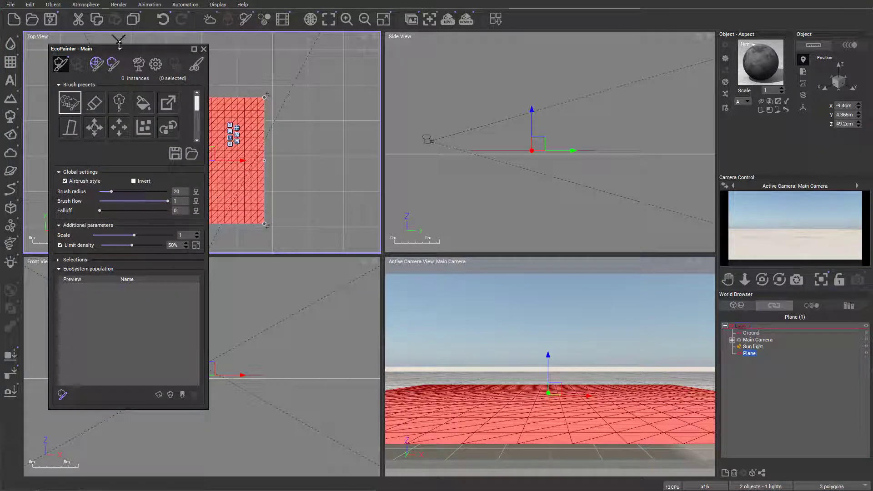
pyautogui.moveTo(119, 48); pyautogui.dragTo(404, 53)
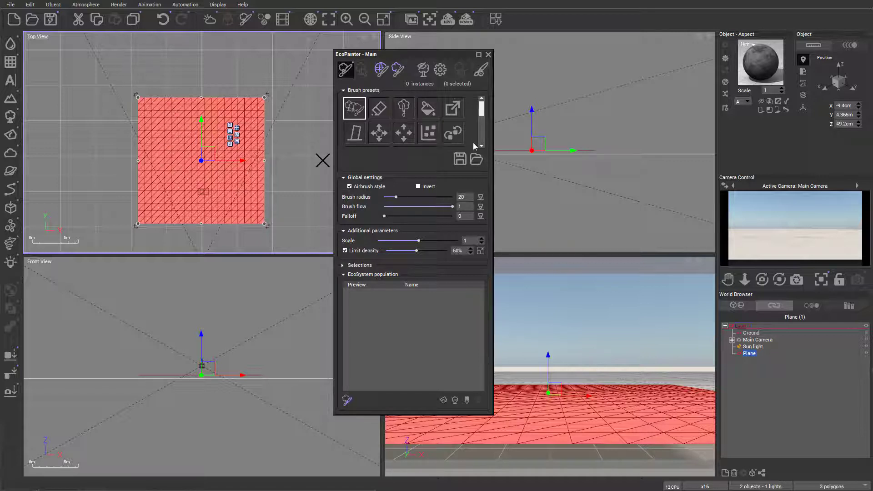
pyautogui.click(446, 404)
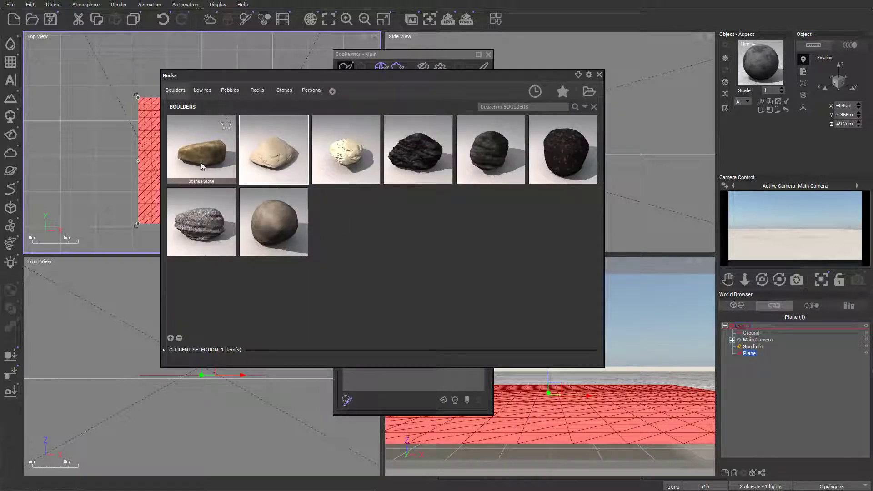
pyautogui.doubleClick(184, 161)
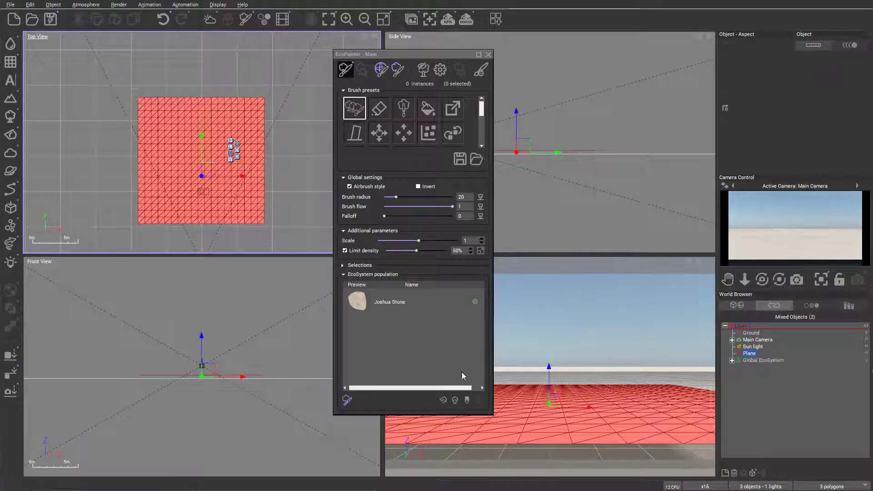
pyautogui.click(455, 400)
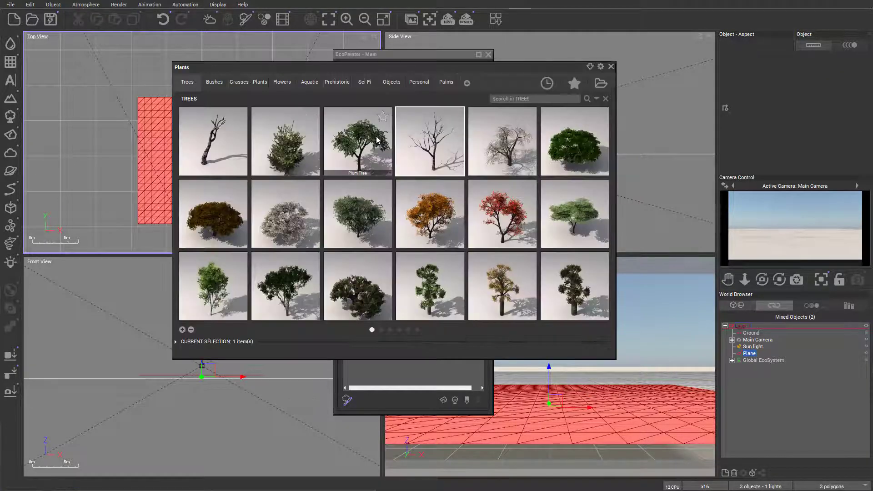
pyautogui.doubleClick(281, 159)
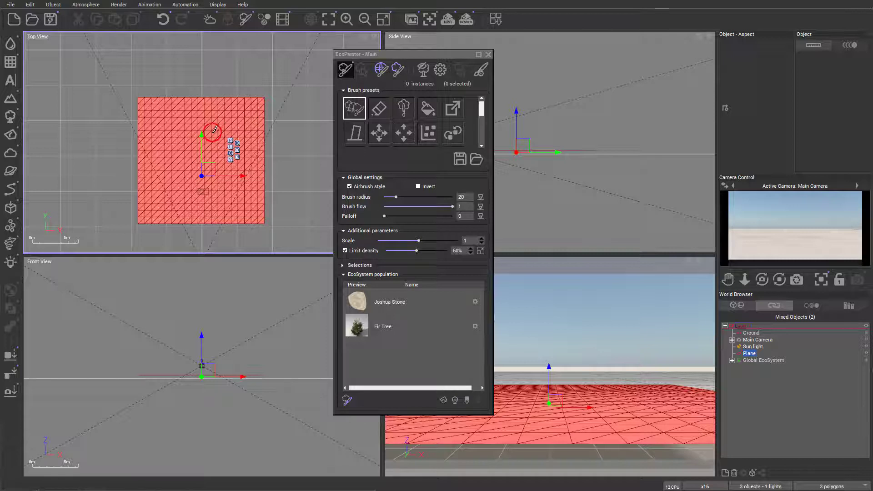
# - Paint 77 Joshua Stone and Fir Tree instances across the plane in Top View
pyautogui.moveTo(131, 120)
pyautogui.mouseDown()
pyautogui.moveTo(178, 110)
pyautogui.moveTo(161, 142)
pyautogui.moveTo(174, 157)
pyautogui.moveTo(184, 131)
pyautogui.moveTo(227, 112)
pyautogui.moveTo(238, 130)
pyautogui.moveTo(174, 152)
pyautogui.moveTo(199, 182)
pyautogui.moveTo(206, 149)
pyautogui.moveTo(177, 151)
pyautogui.moveTo(204, 221)
pyautogui.moveTo(233, 192)
pyautogui.moveTo(224, 173)
pyautogui.moveTo(243, 124)
pyautogui.moveTo(265, 110)
pyautogui.moveTo(216, 98)
pyautogui.moveTo(130, 118)
pyautogui.moveTo(166, 145)
pyautogui.moveTo(155, 175)
pyautogui.moveTo(182, 205)
pyautogui.moveTo(171, 197)
pyautogui.moveTo(213, 209)
pyautogui.mouseUp()
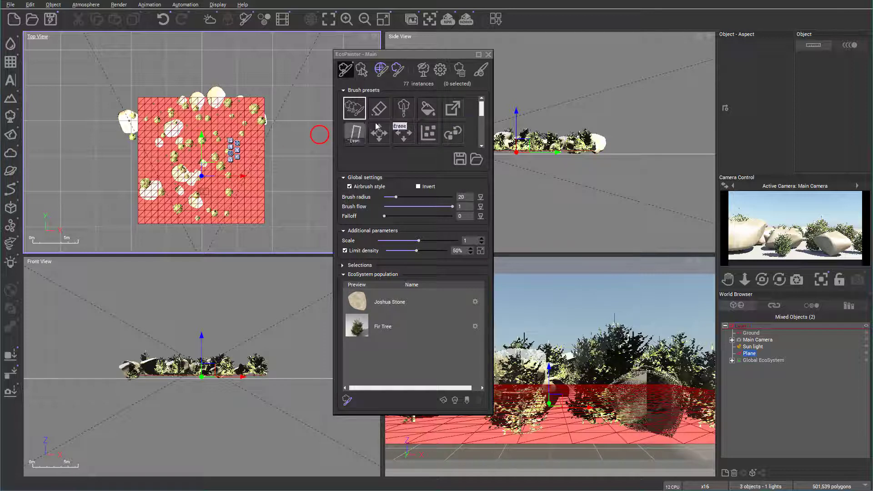
pyautogui.moveTo(483, 109); pyautogui.dragTo(479, 145)
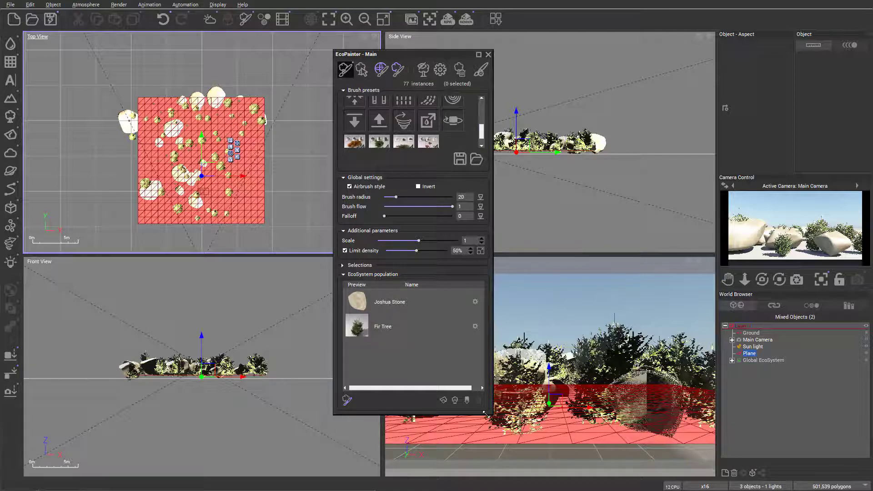
# - Set the EcoPainter brush radius to 17 and the painted instance scale to 3.89
pyautogui.moveTo(493, 414)
pyautogui.mouseDown()
pyautogui.moveTo(552, 449)
pyautogui.moveTo(619, 458)
pyautogui.mouseUp()
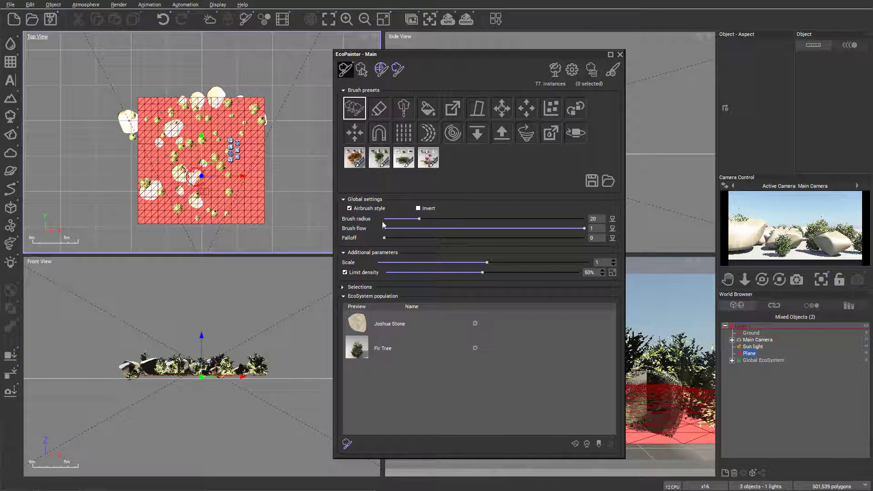
pyautogui.click(517, 219)
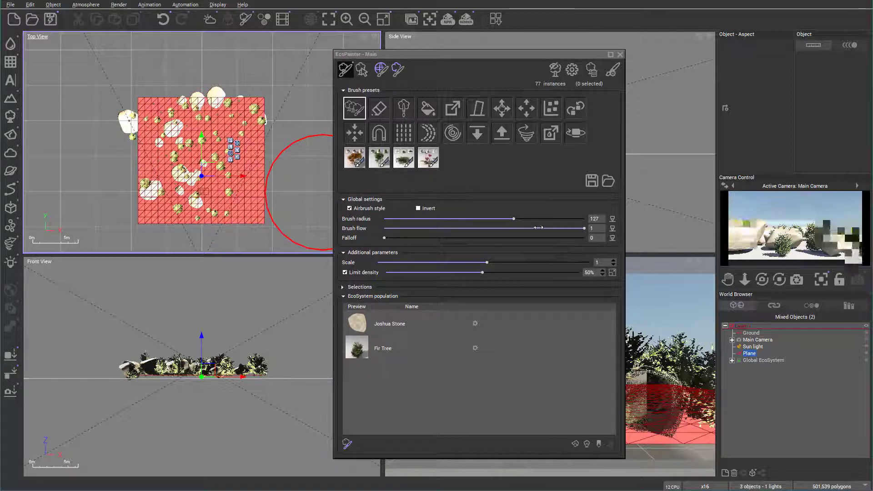
pyautogui.click(411, 219)
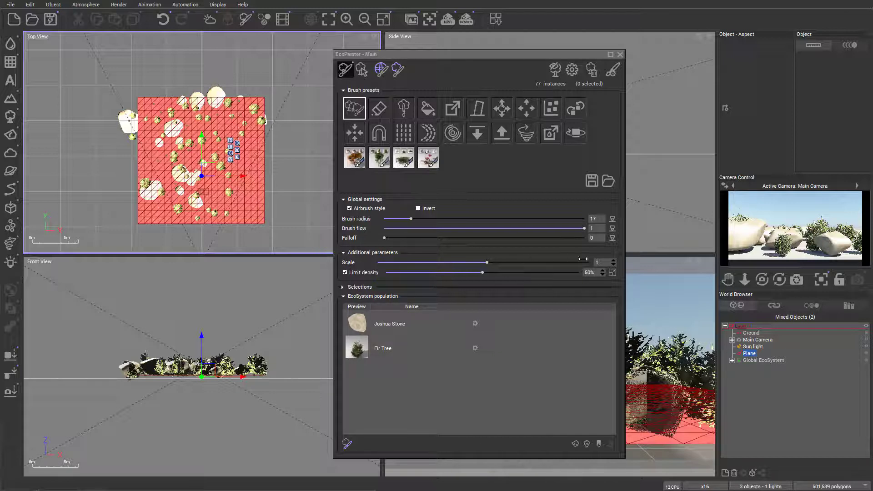
pyautogui.moveTo(520, 259); pyautogui.dragTo(557, 262)
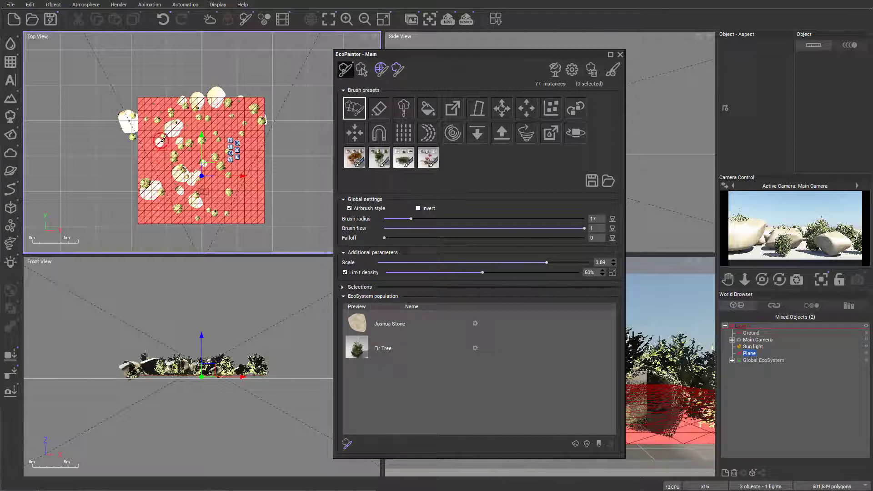
pyautogui.click(277, 189)
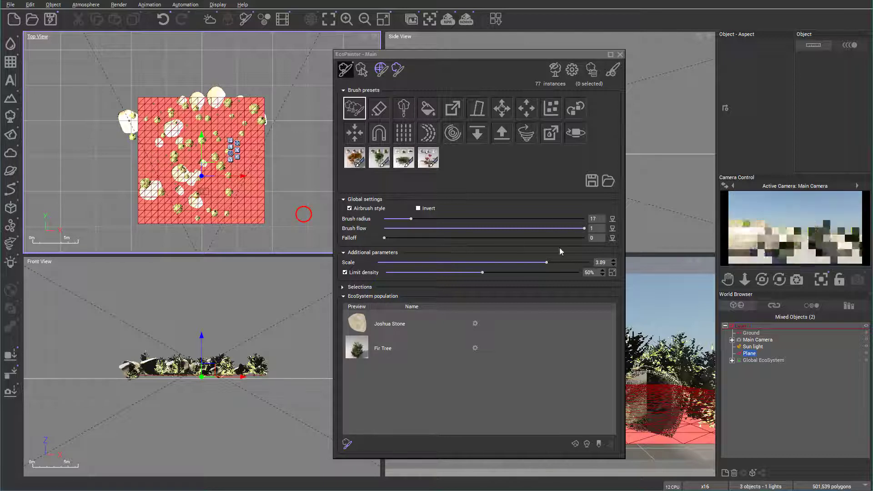
# - Disable Limit density, paint 178 large stones and firs, then choose the Eraser preset
pyautogui.click(346, 273)
pyautogui.moveTo(278, 186)
pyautogui.mouseDown()
pyautogui.moveTo(245, 159)
pyautogui.moveTo(237, 173)
pyautogui.moveTo(252, 138)
pyautogui.moveTo(165, 129)
pyautogui.moveTo(196, 152)
pyautogui.moveTo(179, 177)
pyautogui.moveTo(217, 209)
pyautogui.moveTo(249, 183)
pyautogui.mouseUp()
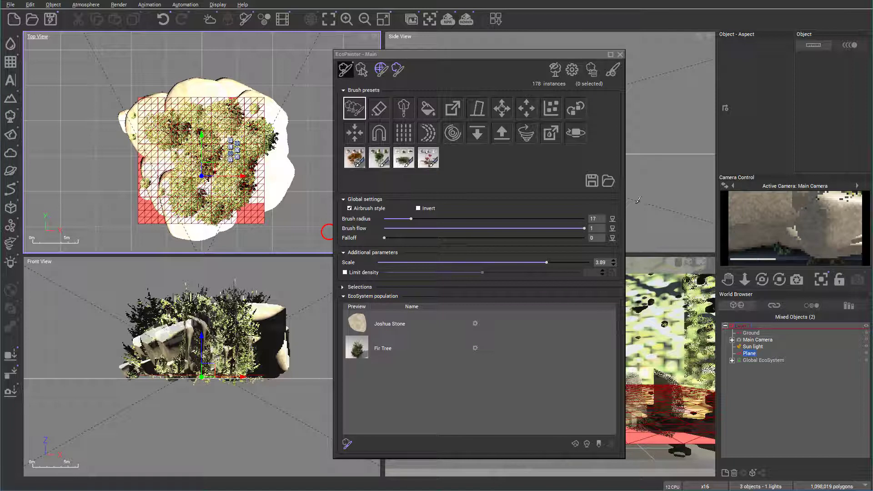
pyautogui.click(379, 108)
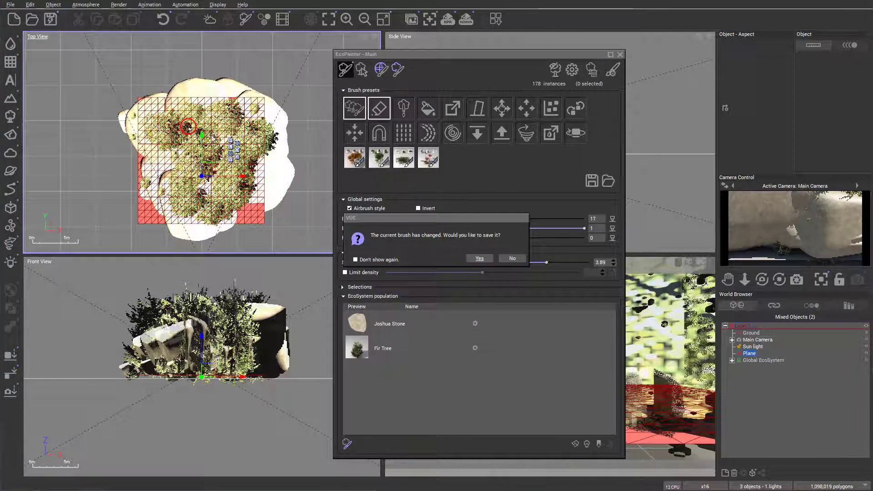
# - Decline saving the brush, widen the eraser radius to 59, and erase every instance from the plane
pyautogui.click(508, 259)
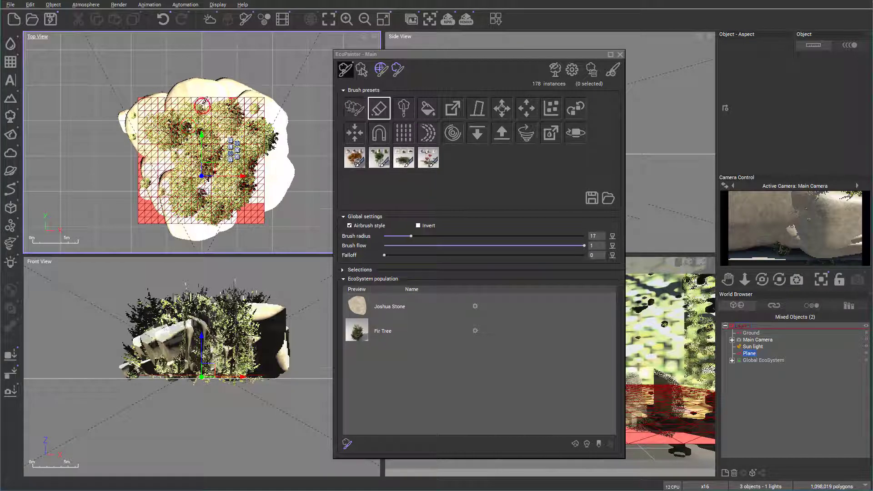
pyautogui.moveTo(200, 106)
pyautogui.mouseDown()
pyautogui.moveTo(150, 120)
pyautogui.moveTo(191, 122)
pyautogui.moveTo(240, 175)
pyautogui.moveTo(273, 191)
pyautogui.moveTo(254, 182)
pyautogui.moveTo(223, 223)
pyautogui.moveTo(177, 209)
pyautogui.moveTo(165, 187)
pyautogui.mouseUp()
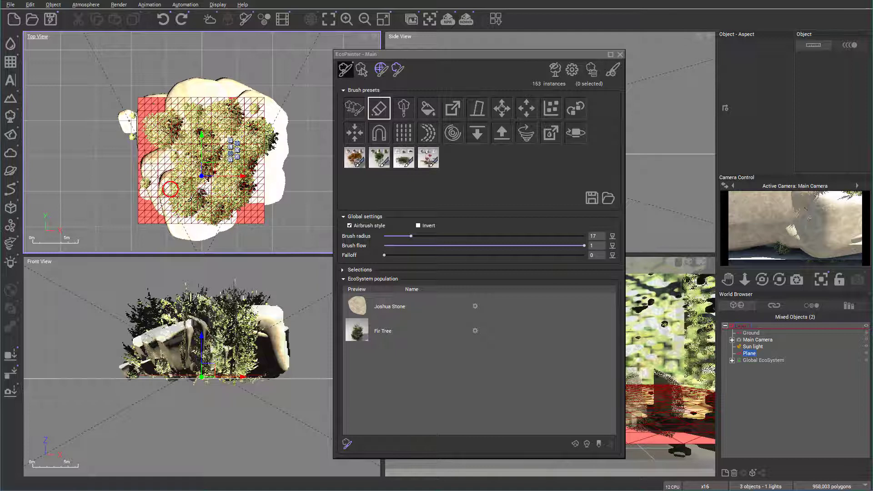
pyautogui.moveTo(411, 236)
pyautogui.mouseDown()
pyautogui.moveTo(537, 237)
pyautogui.moveTo(528, 238)
pyautogui.mouseUp()
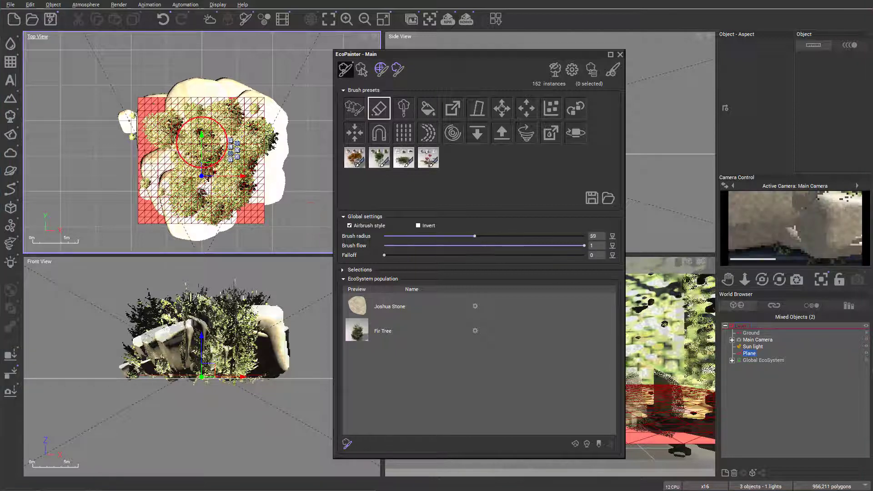
pyautogui.moveTo(251, 118)
pyautogui.mouseDown()
pyautogui.moveTo(244, 97)
pyautogui.moveTo(150, 108)
pyautogui.moveTo(287, 110)
pyautogui.moveTo(189, 195)
pyautogui.moveTo(273, 182)
pyautogui.moveTo(184, 165)
pyautogui.moveTo(214, 115)
pyautogui.moveTo(173, 153)
pyautogui.moveTo(254, 183)
pyautogui.moveTo(190, 197)
pyautogui.mouseUp()
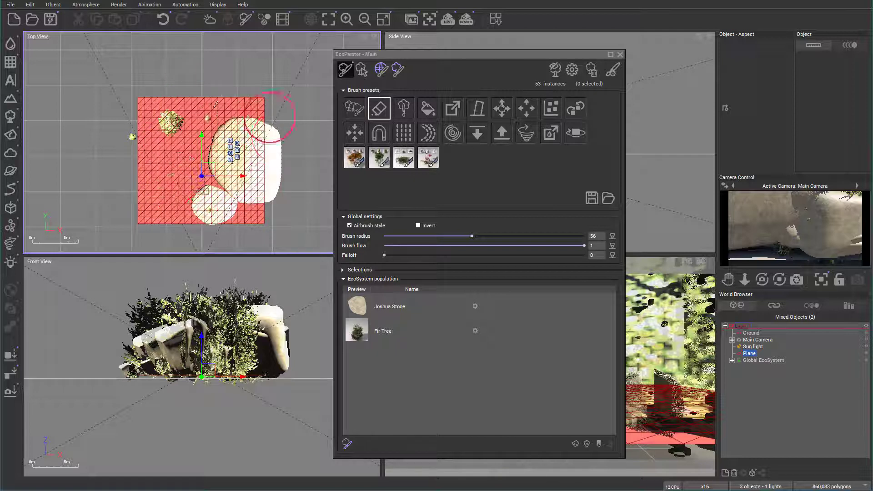
pyautogui.moveTo(270, 117)
pyautogui.mouseDown()
pyautogui.moveTo(234, 185)
pyautogui.moveTo(302, 146)
pyautogui.moveTo(121, 68)
pyautogui.moveTo(118, 137)
pyautogui.moveTo(215, 107)
pyautogui.moveTo(240, 146)
pyautogui.moveTo(247, 185)
pyautogui.moveTo(176, 165)
pyautogui.moveTo(288, 171)
pyautogui.mouseUp()
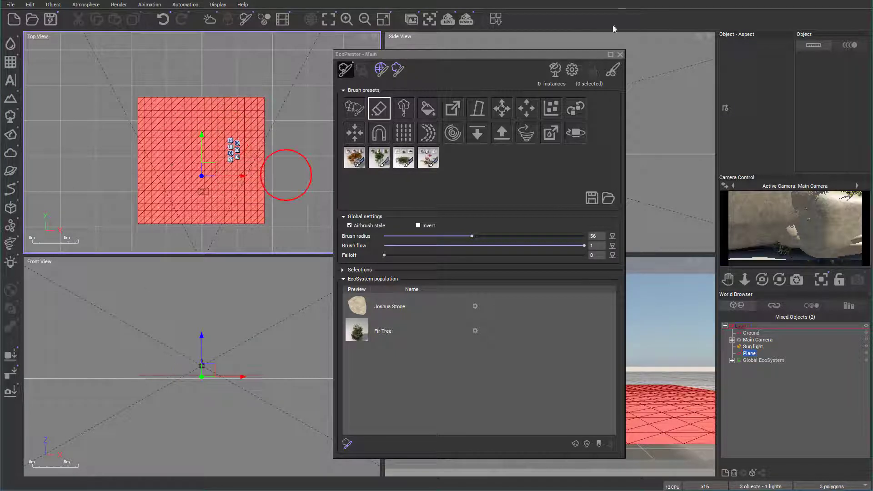
# - Close the EcoPainter, select Plane, and open its Default material in the Advanced Material Editor
pyautogui.click(621, 54)
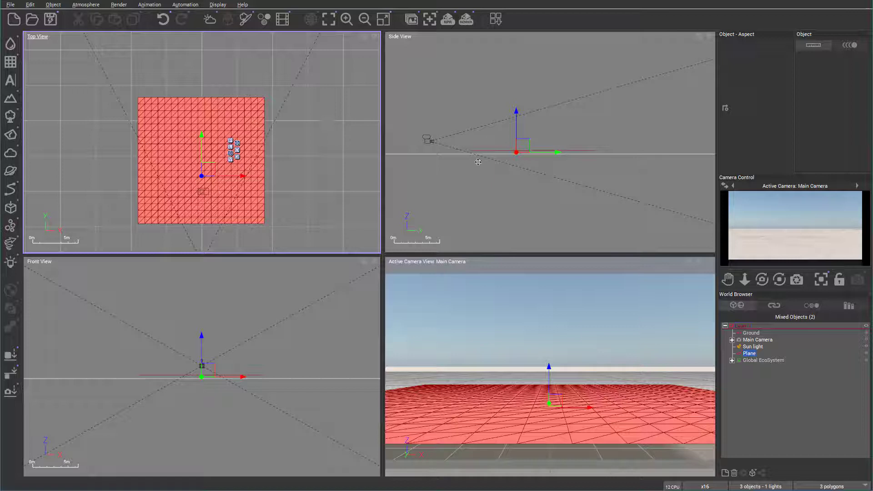
pyautogui.click(749, 353)
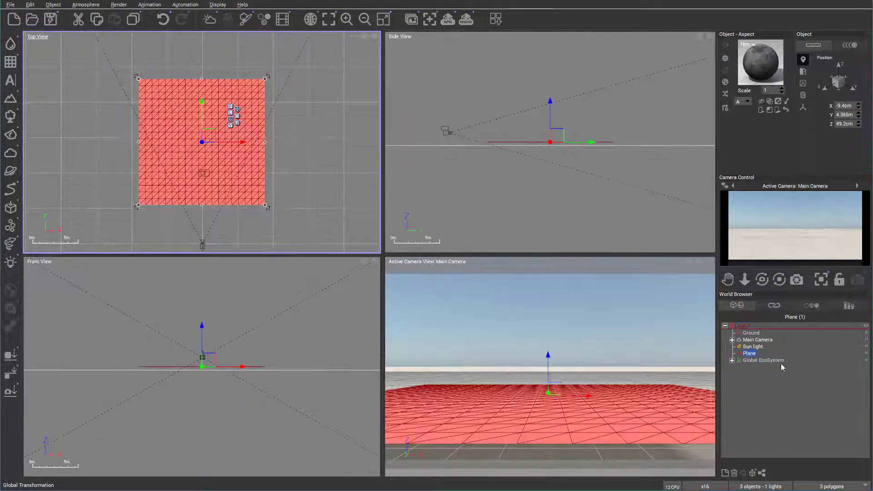
pyautogui.doubleClick(758, 70)
pyautogui.moveTo(348, 50); pyautogui.dragTo(466, 60)
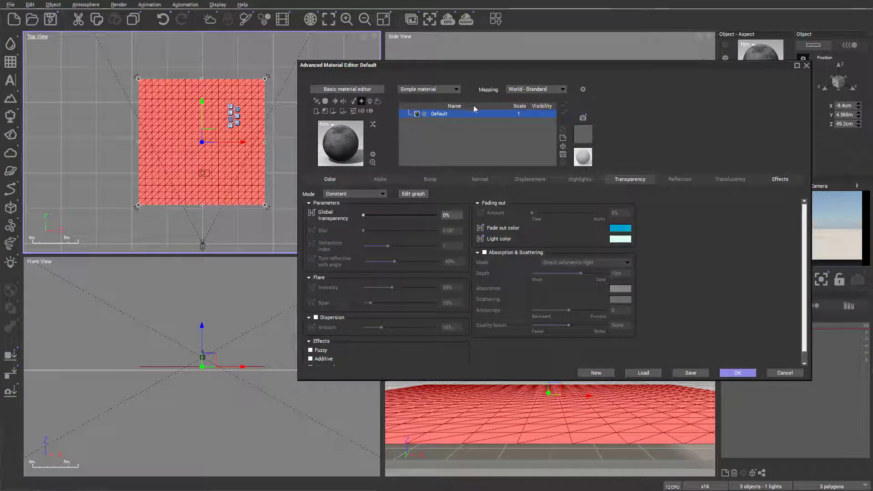
# - Add a material layer 'New Layer eco' and set its type to EcoSystem/Particles
pyautogui.click(563, 137)
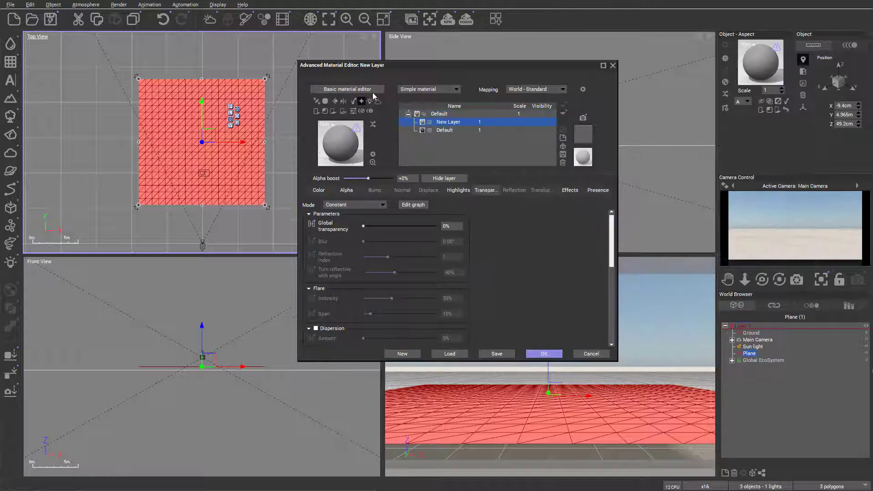
pyautogui.click(445, 90)
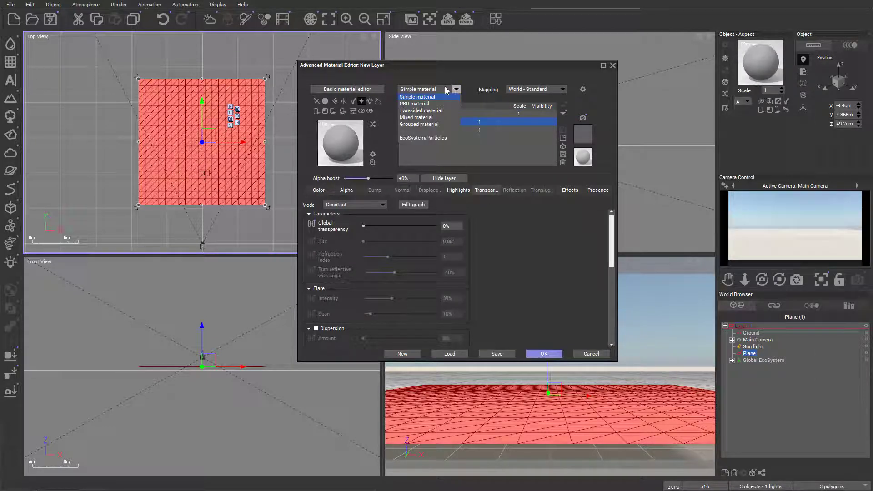
pyautogui.click(431, 141)
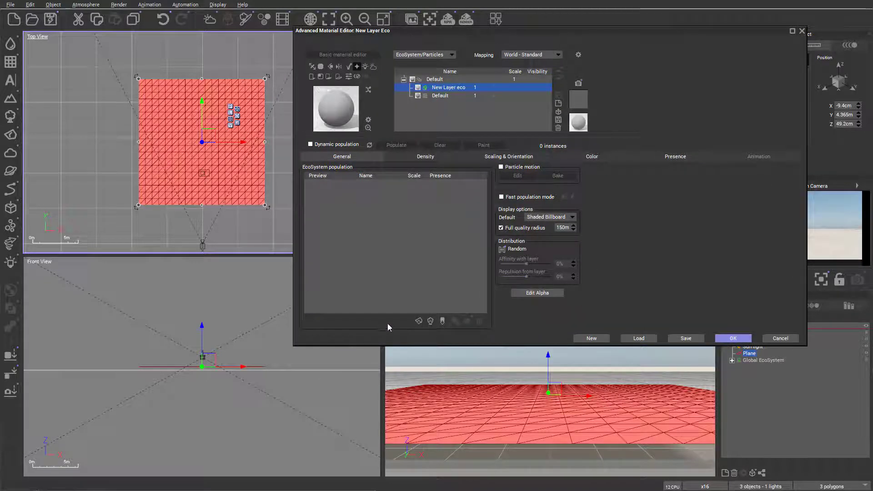
# - Populate the EcoSystem layer with Joshua Stone and Fir Tree at 50% presence each
pyautogui.click(418, 321)
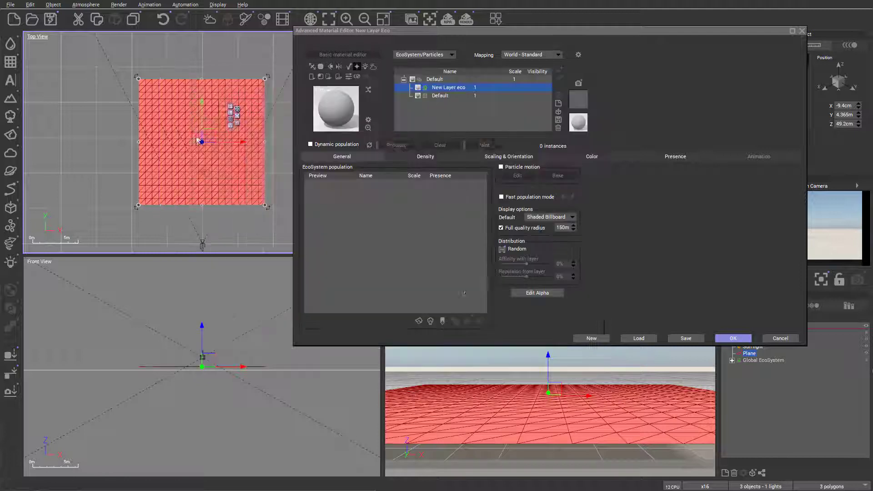
pyautogui.click(430, 321)
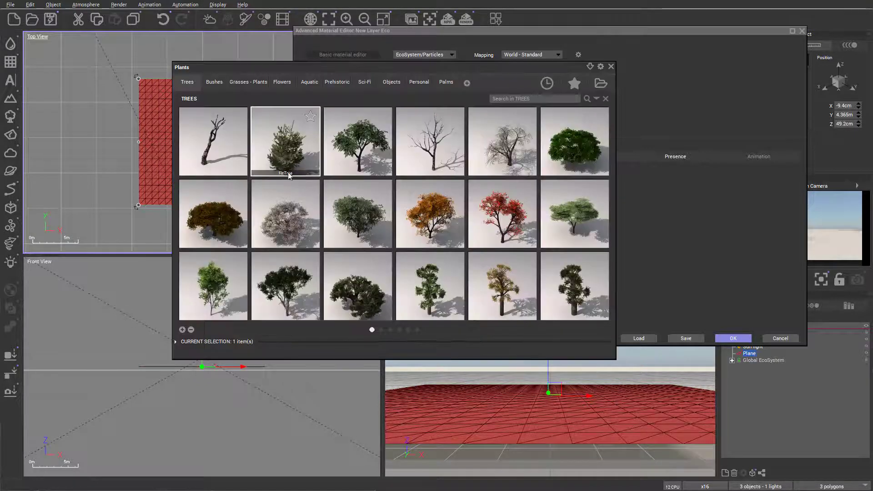
pyautogui.doubleClick(288, 175)
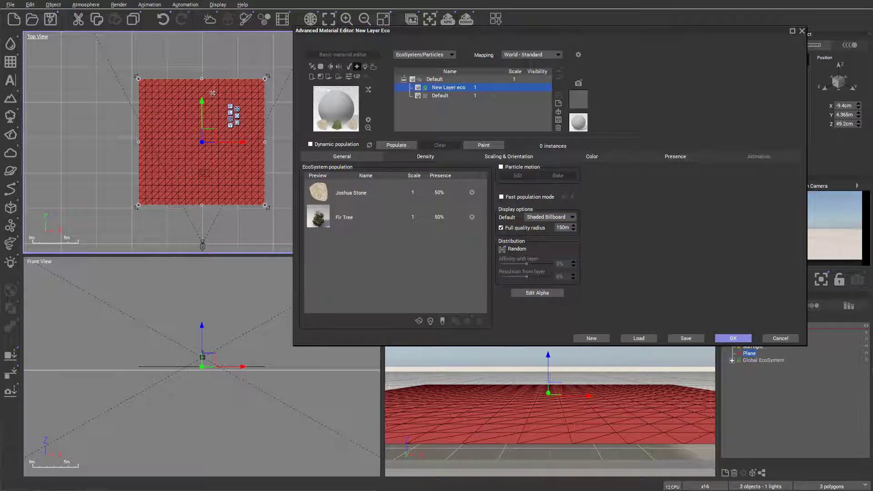
pyautogui.click(480, 144)
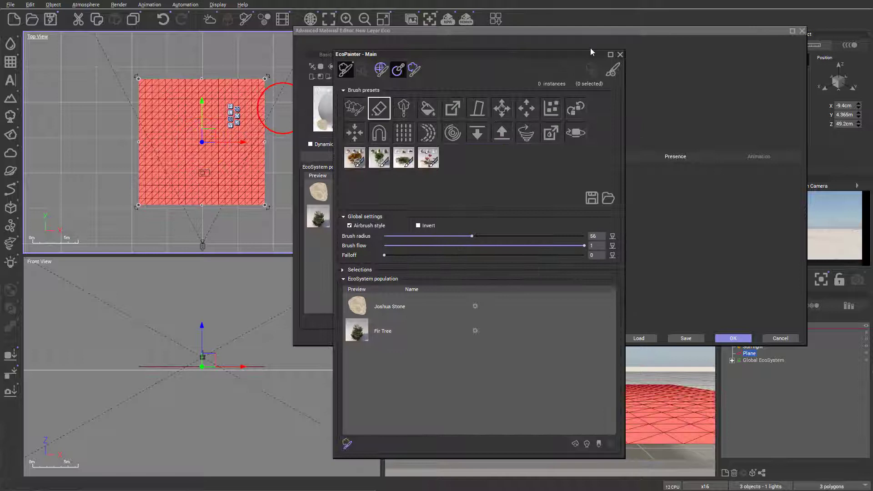
pyautogui.click(620, 55)
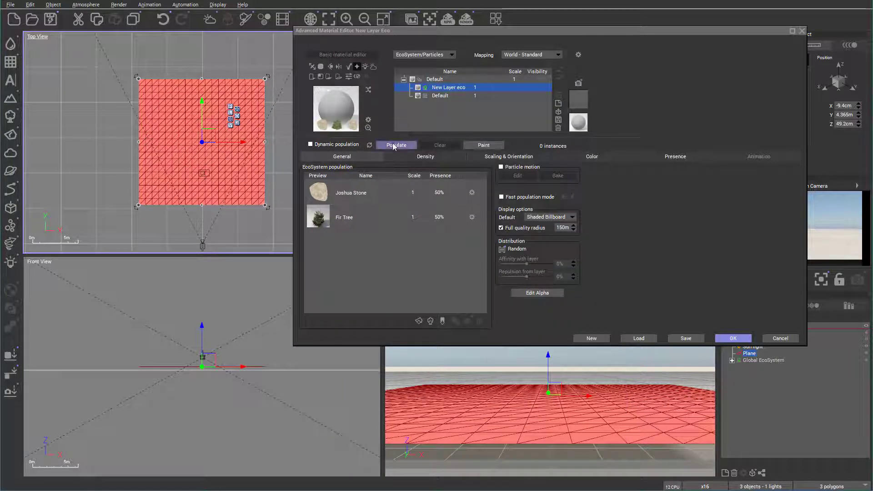
# - Populate the EcoSystem layer with 132 stones and firs, then review its Density, General and Scaling tabs
pyautogui.click(401, 146)
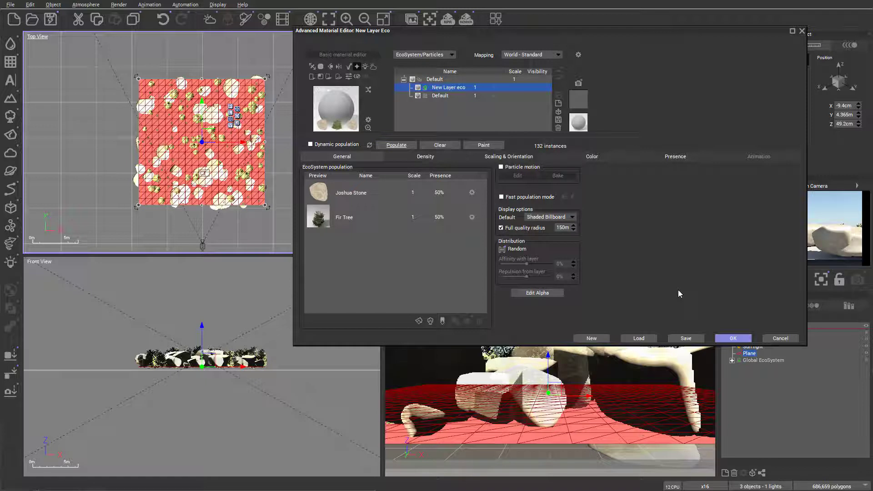
pyautogui.click(408, 157)
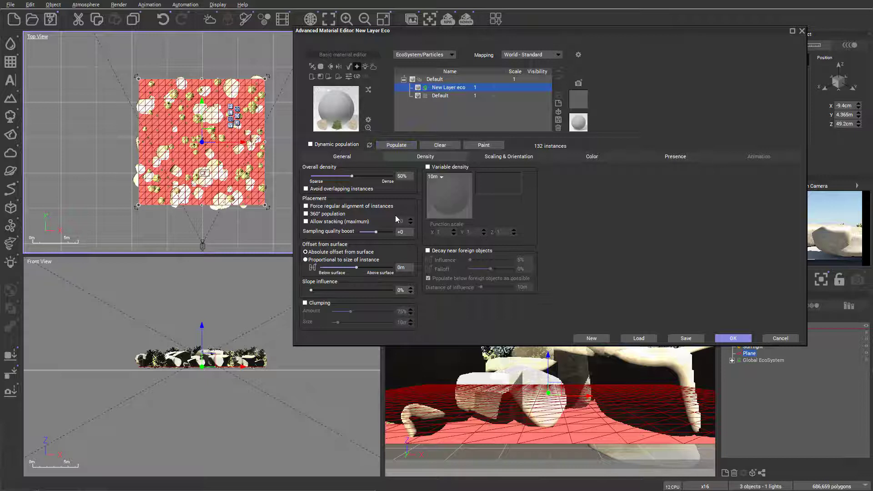
pyautogui.click(337, 156)
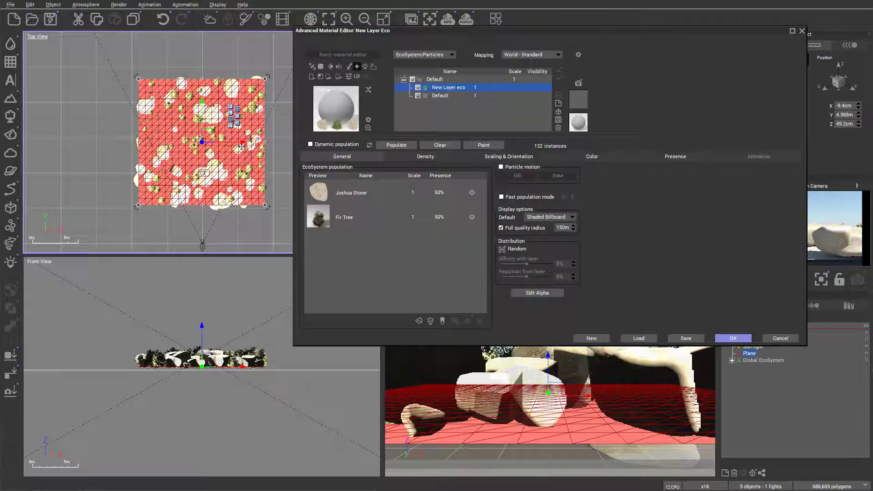
pyautogui.click(398, 157)
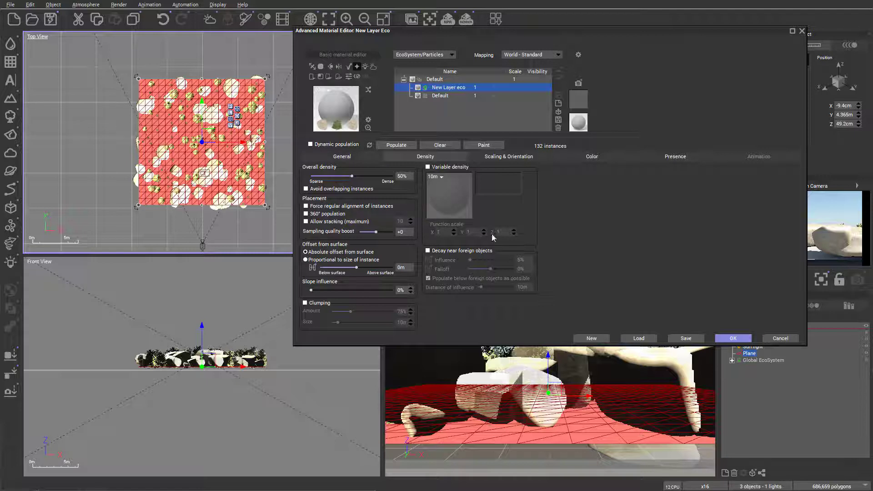
pyautogui.click(514, 157)
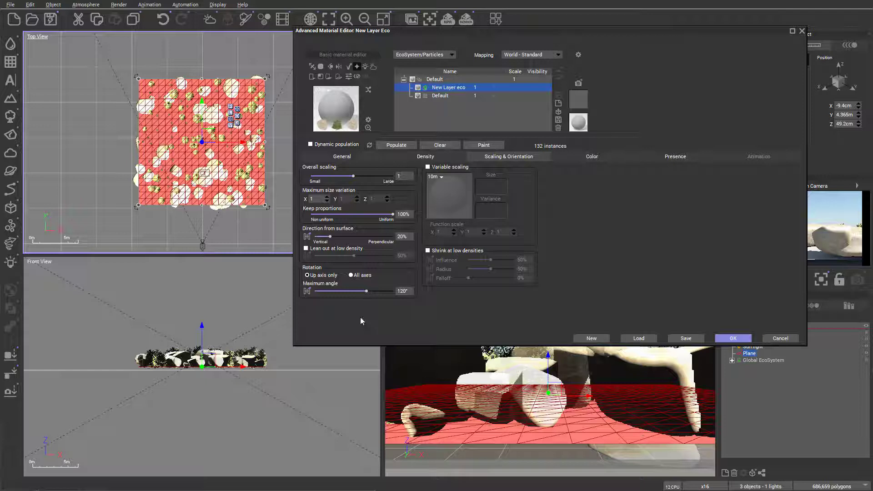
# - Review the layer's Color, Presence and Animation pages, then step back through each page to General
pyautogui.click(586, 155)
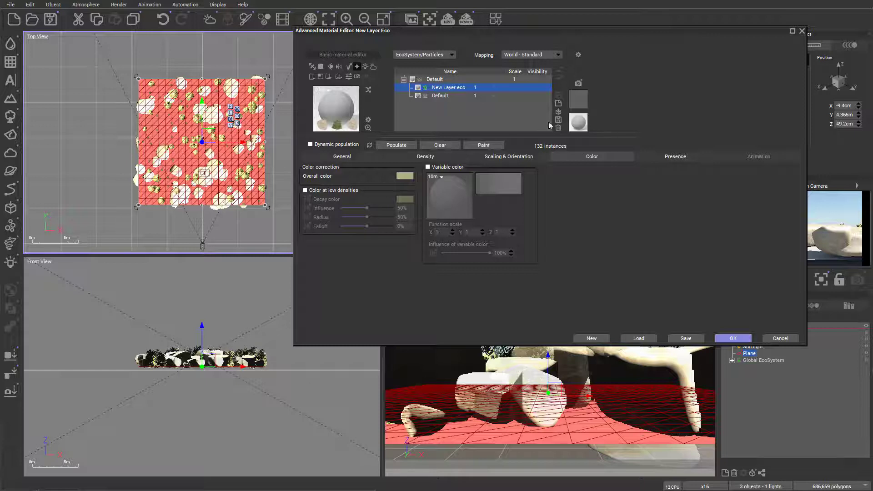
pyautogui.click(688, 159)
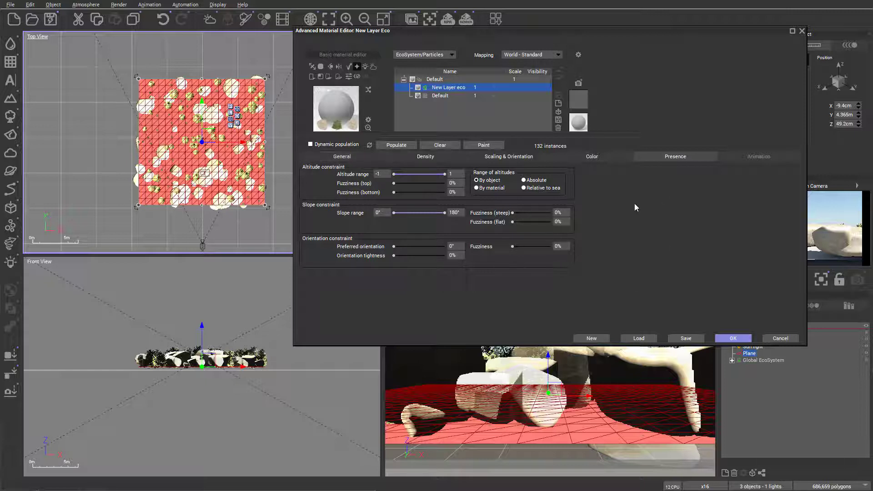
pyautogui.click(755, 153)
pyautogui.click(692, 156)
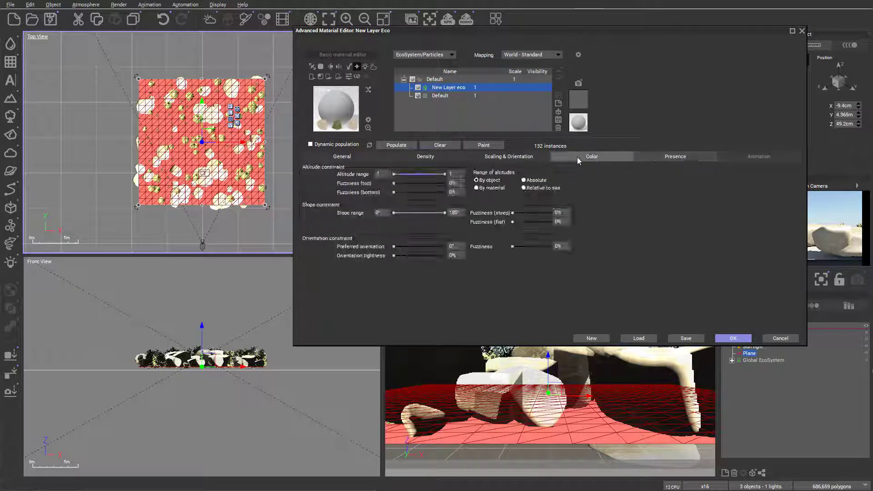
pyautogui.click(571, 157)
pyautogui.click(505, 158)
pyautogui.click(408, 159)
pyautogui.click(360, 157)
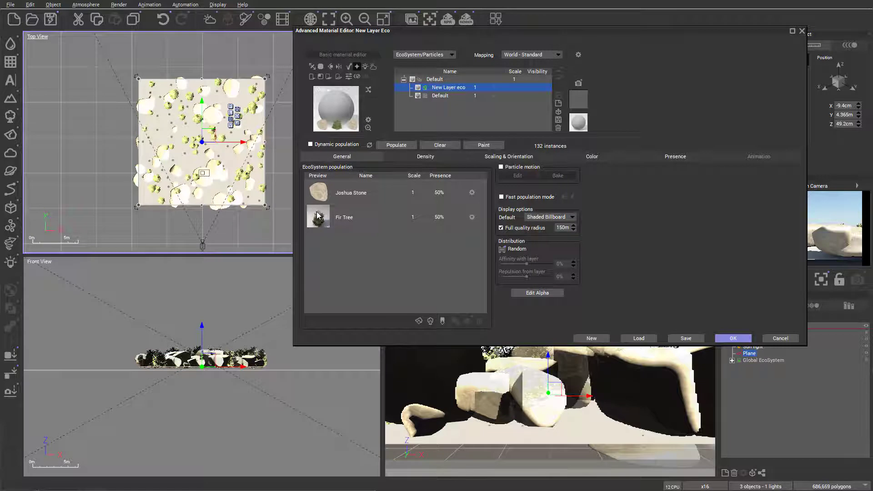
# - Close the Advanced Material Editor and delete the Plane with its scattered stones and firs
pyautogui.click(801, 31)
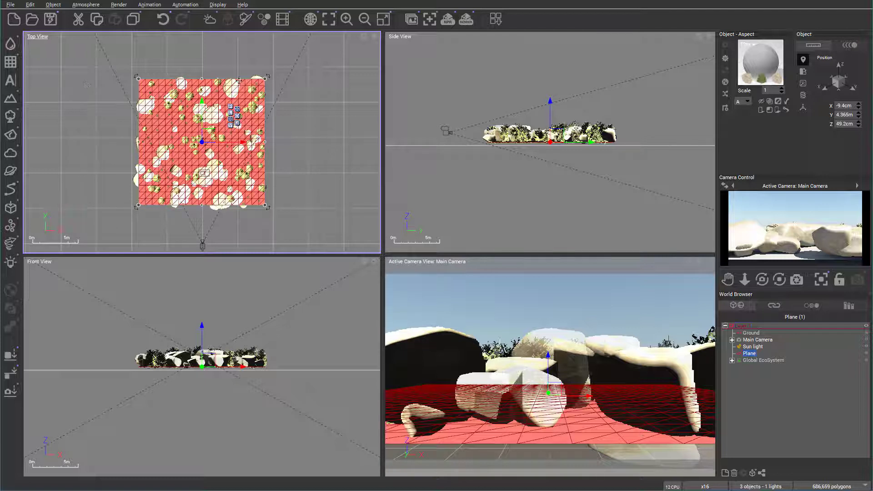
pyautogui.click(792, 397)
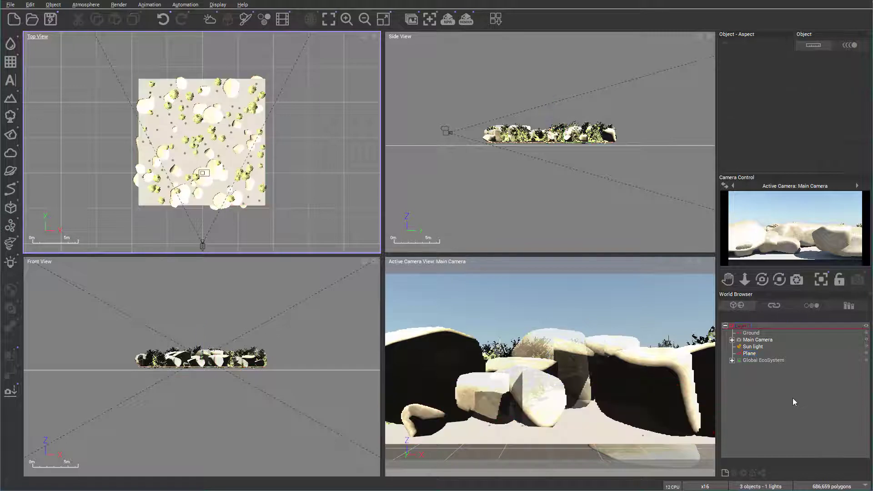
pyautogui.click(750, 354)
pyautogui.press('Delete')
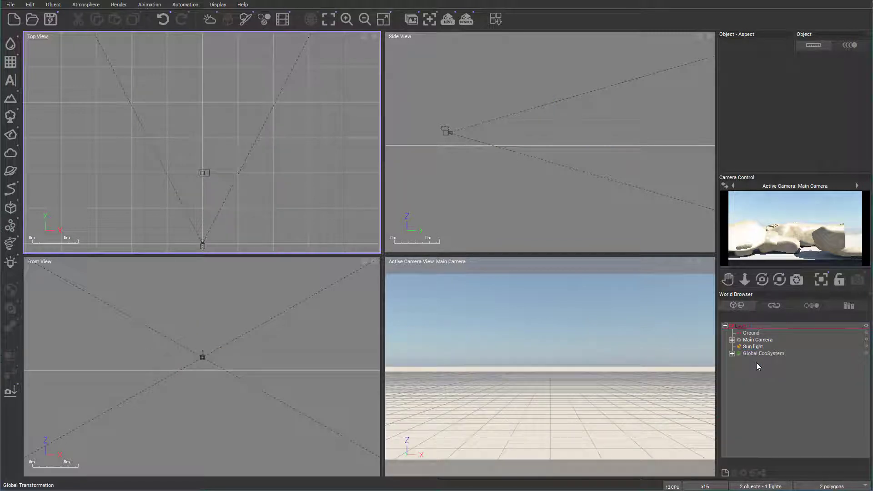
# - Select the Global EcoSystem and bring up the EcoPainter panel
pyautogui.click(772, 353)
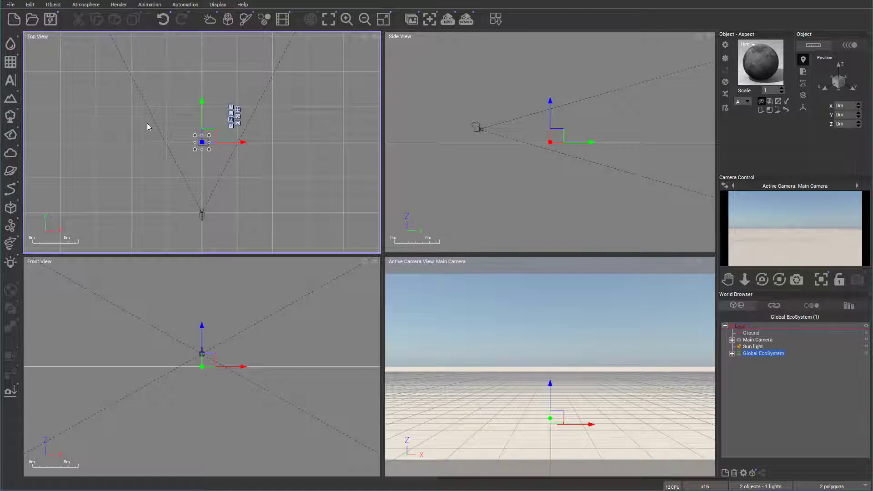
pyautogui.scroll(3, 275, 129)
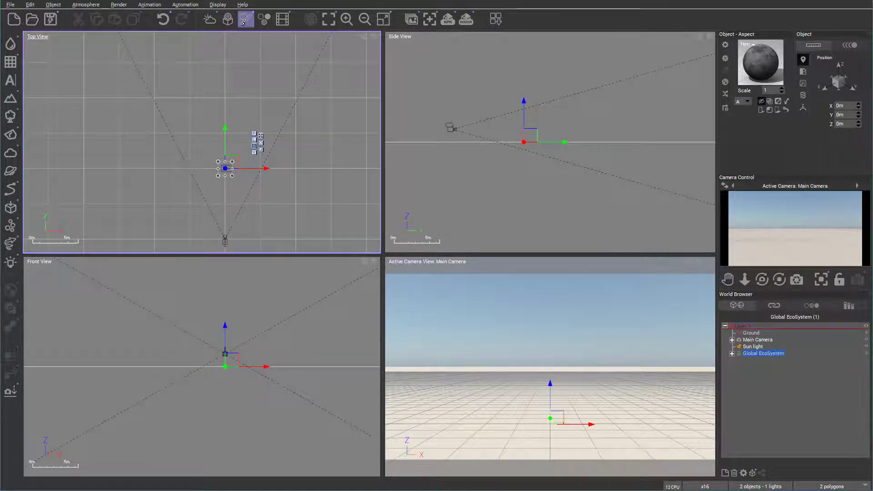
pyautogui.click(245, 19)
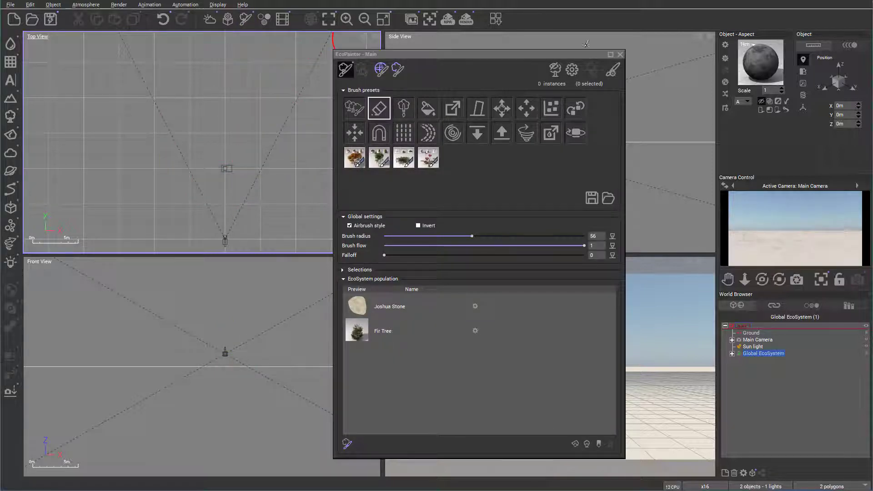
pyautogui.click(620, 54)
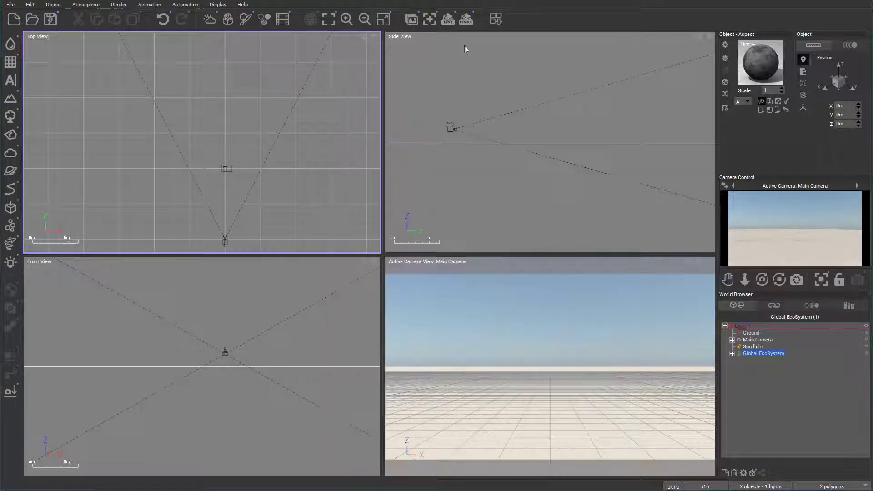
pyautogui.click(250, 20)
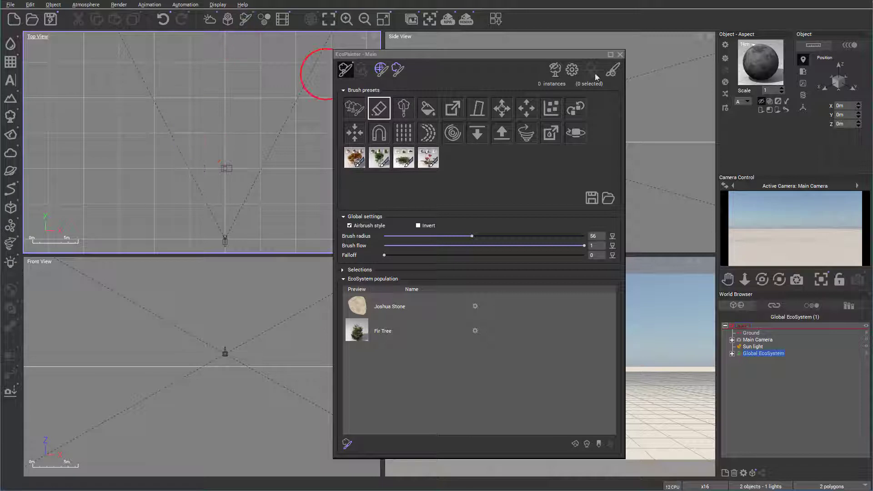
pyautogui.click(622, 54)
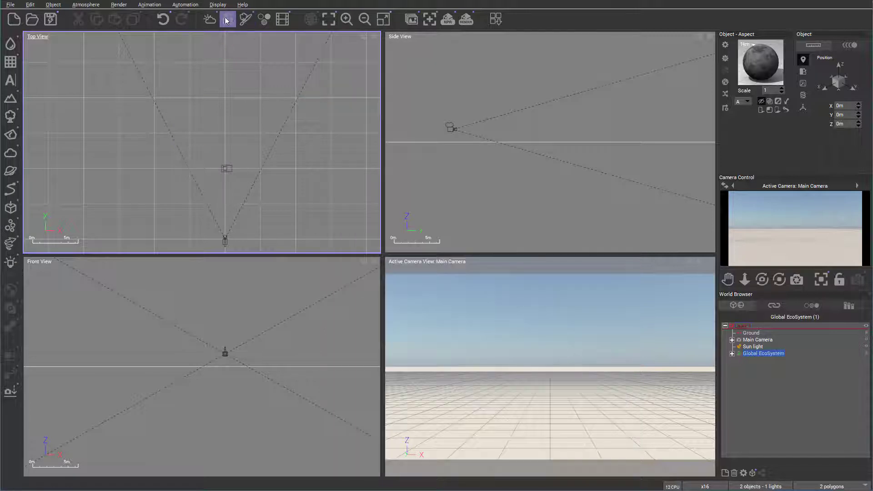
pyautogui.click(241, 20)
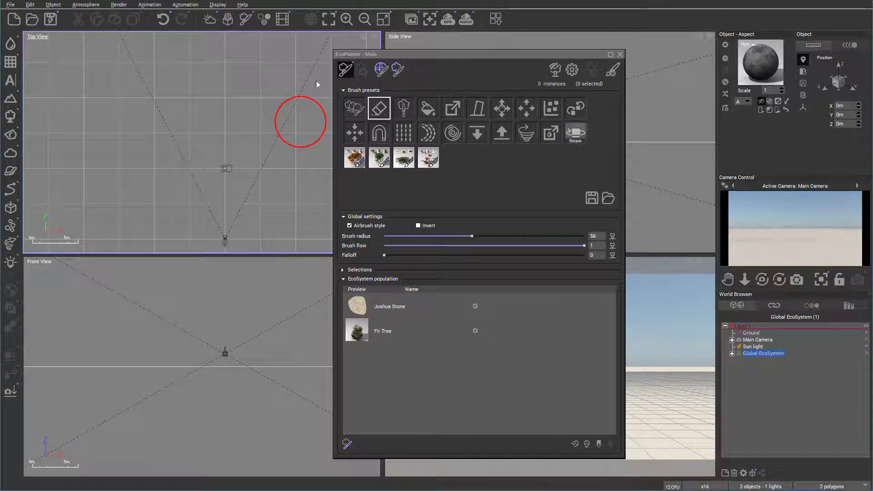
# - Paint about 164 Joshua Stone and Fir Tree instances onto the ground with the first brush preset
pyautogui.click(354, 109)
pyautogui.moveTo(218, 177)
pyautogui.mouseDown()
pyautogui.moveTo(250, 146)
pyautogui.moveTo(131, 73)
pyautogui.moveTo(273, 74)
pyautogui.moveTo(259, 181)
pyautogui.moveTo(145, 136)
pyautogui.moveTo(287, 192)
pyautogui.mouseUp()
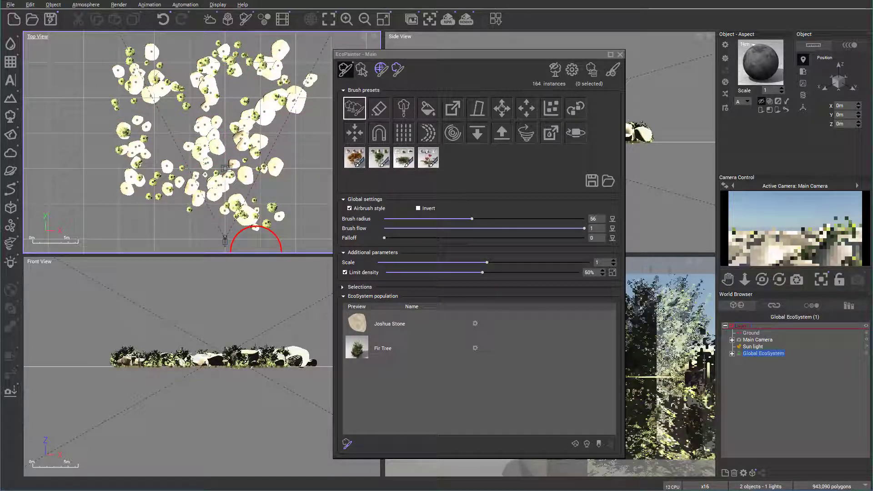
pyautogui.click(620, 55)
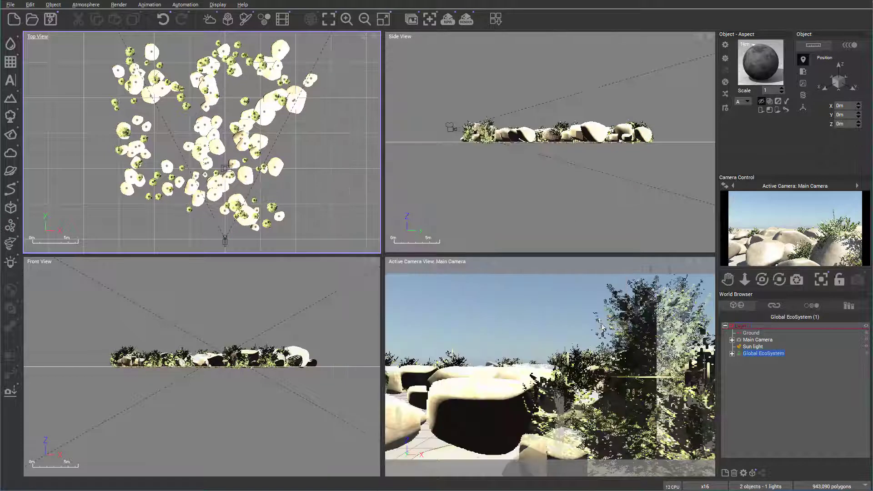
pyautogui.moveTo(333, 48); pyautogui.dragTo(328, 50, button='right')
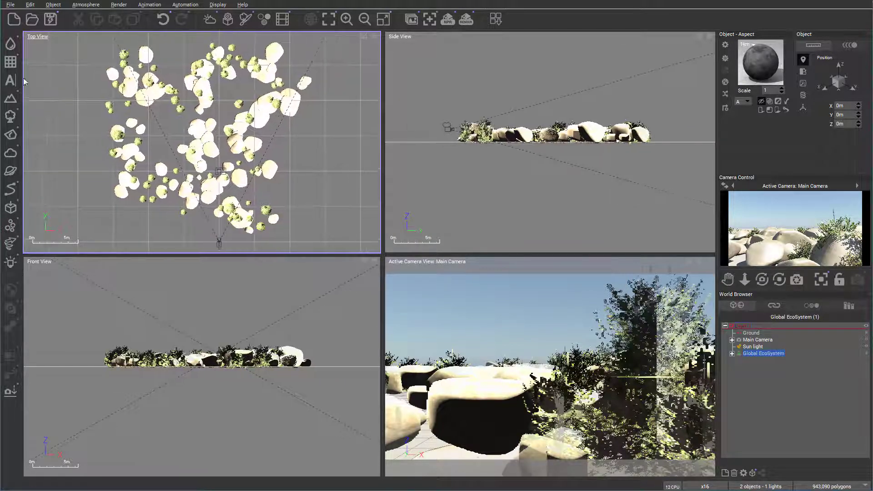